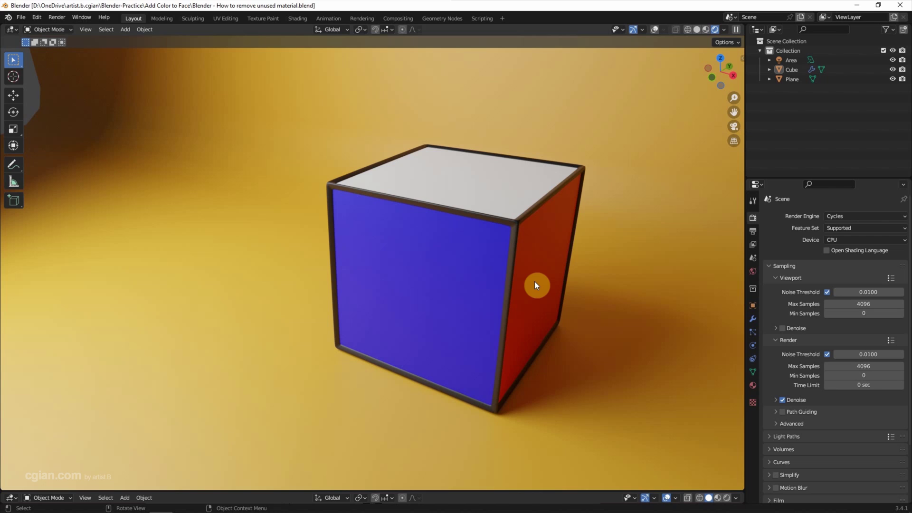
Step: Switch the 3D viewport to Material Preview shading for the cube scene
click(704, 28)
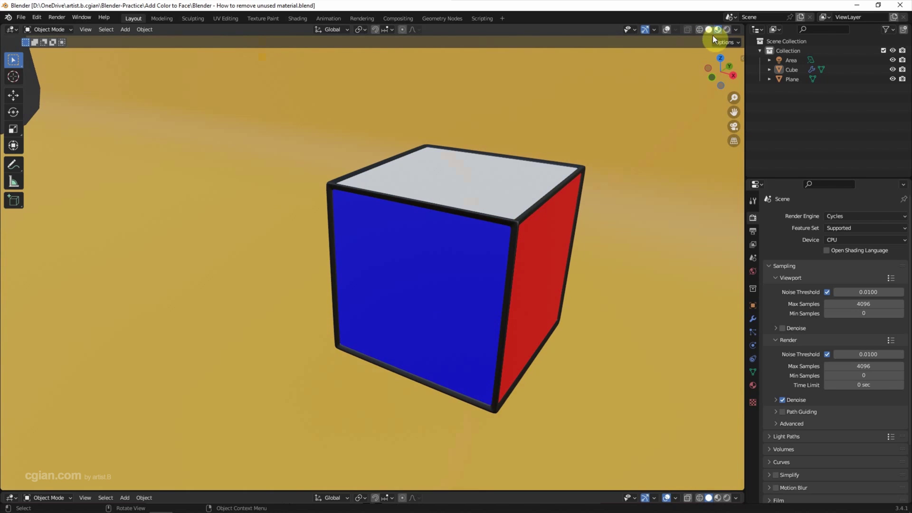
Step: Select the Cube in the Outliner and show its Material Properties list
click(795, 69)
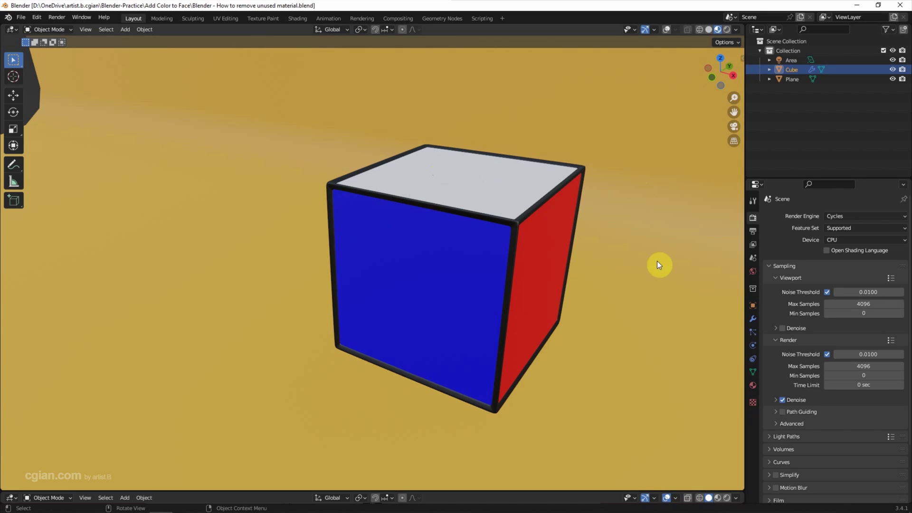
click(753, 386)
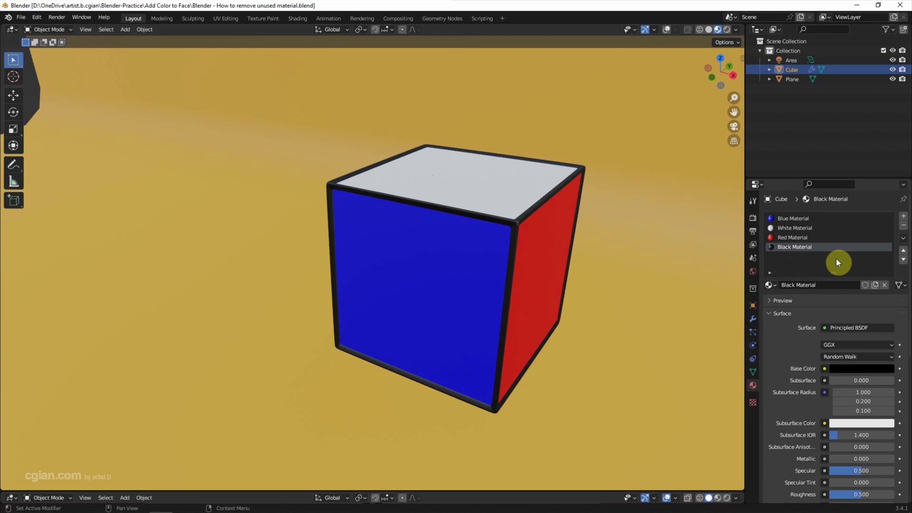
Step: Add a slot holding a copy of Blue Material renamed to Green Material
click(903, 220)
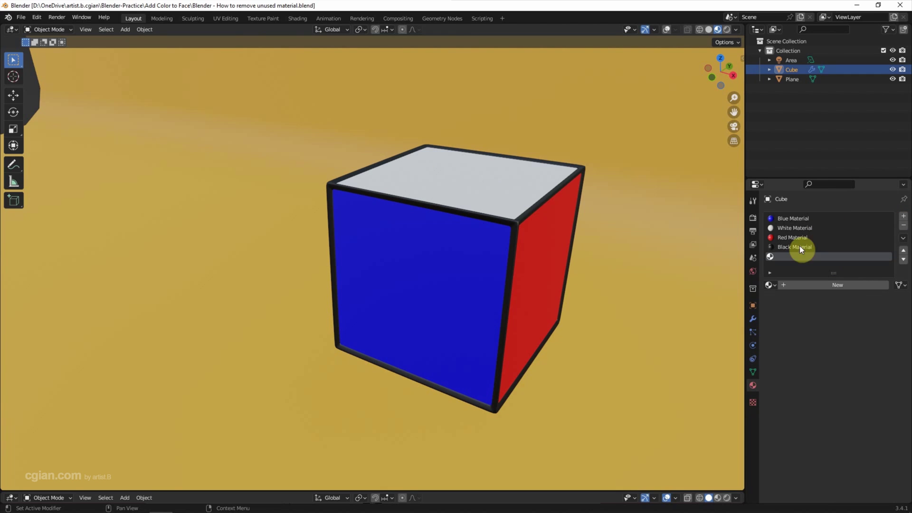
click(770, 284)
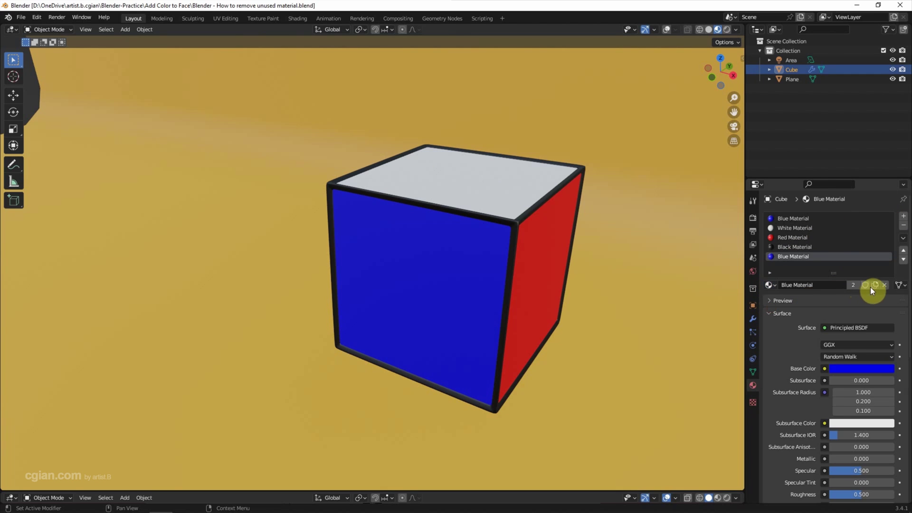
click(875, 285)
double_click(812, 285)
key(BackSpace)
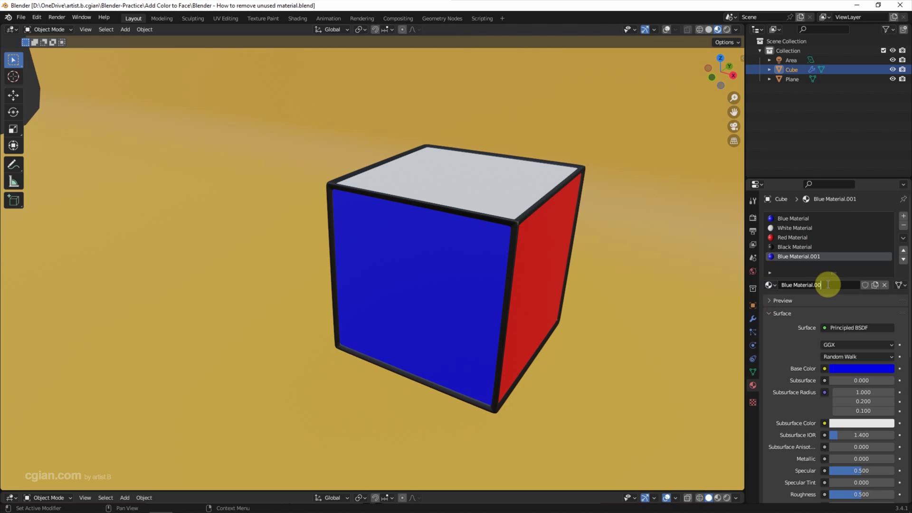
key(BackSpace)
key(BackSpace)
key(BackSpace)
key(BackSpace)
key(BackSpace)
text(Gree)
text(n)
key(Return)
Step: Set Green Material's base colour to green and add another empty material slot
click(841, 369)
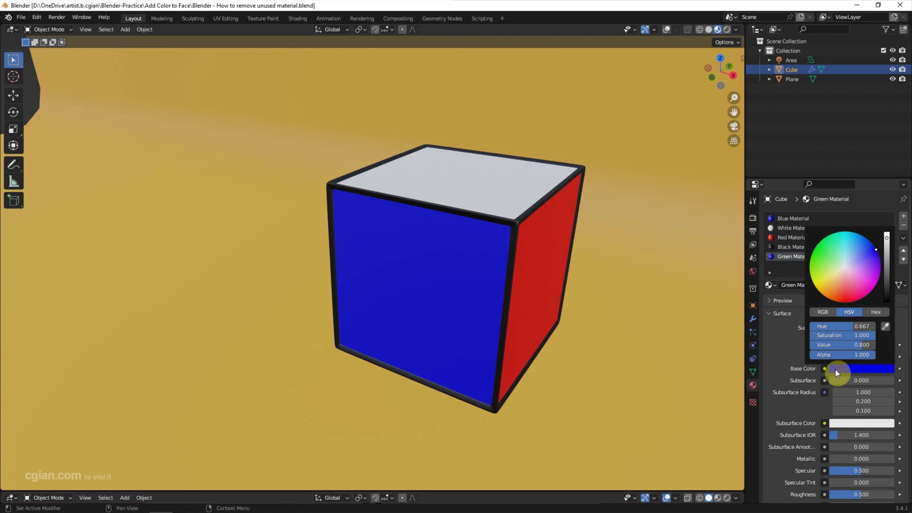
click(817, 248)
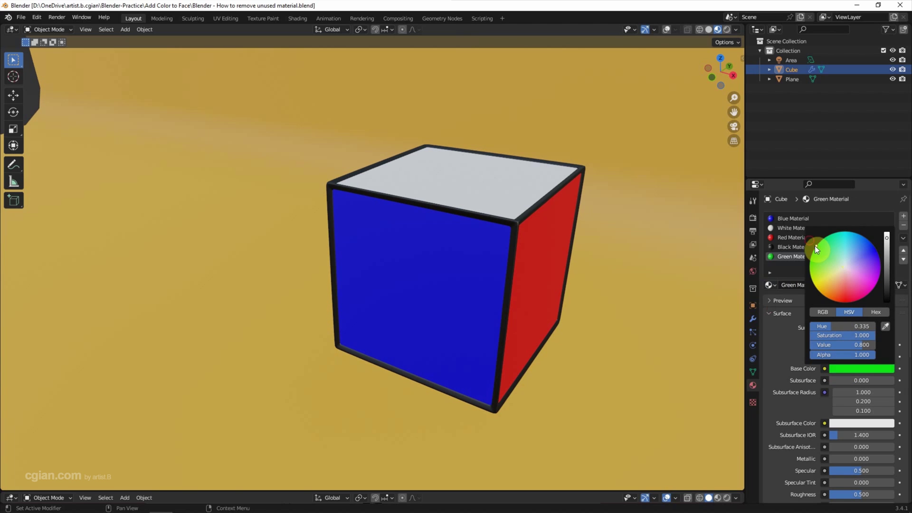
click(903, 216)
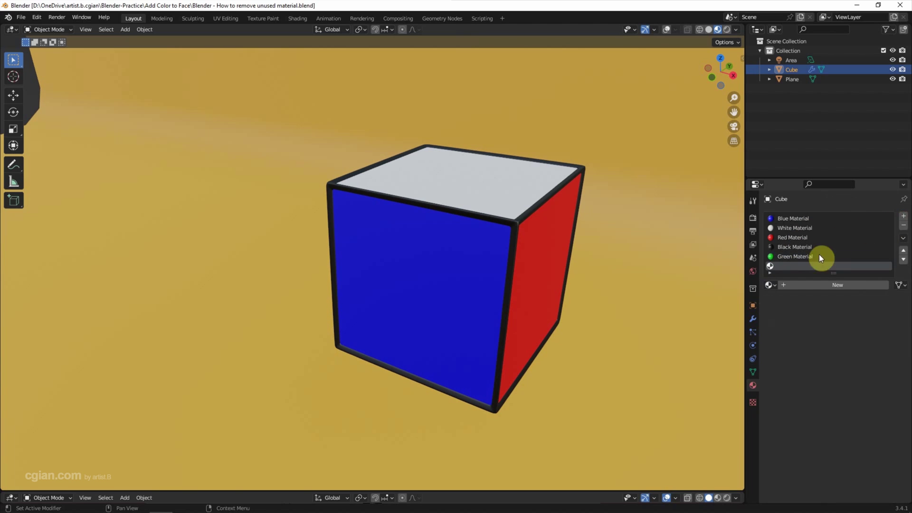
Step: Fill the empty slot with a copy of Green Material renamed to Orange Material
click(772, 285)
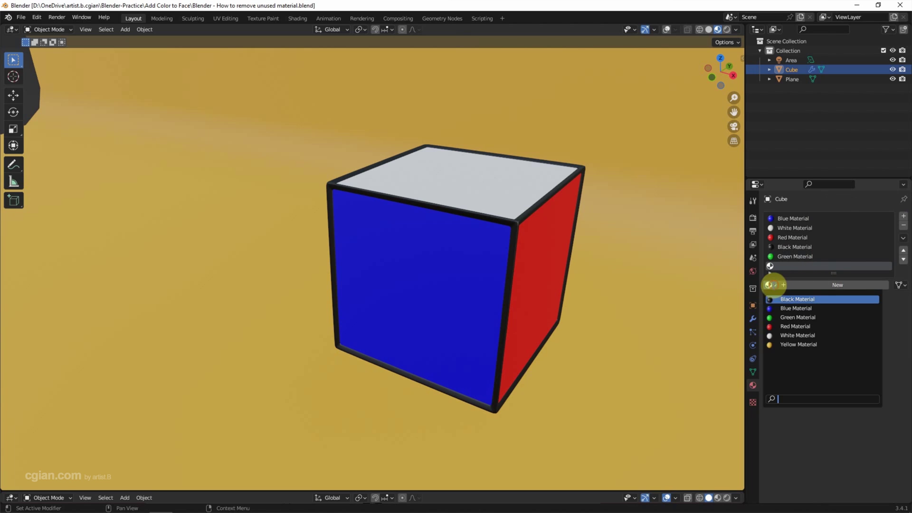
click(798, 314)
click(875, 285)
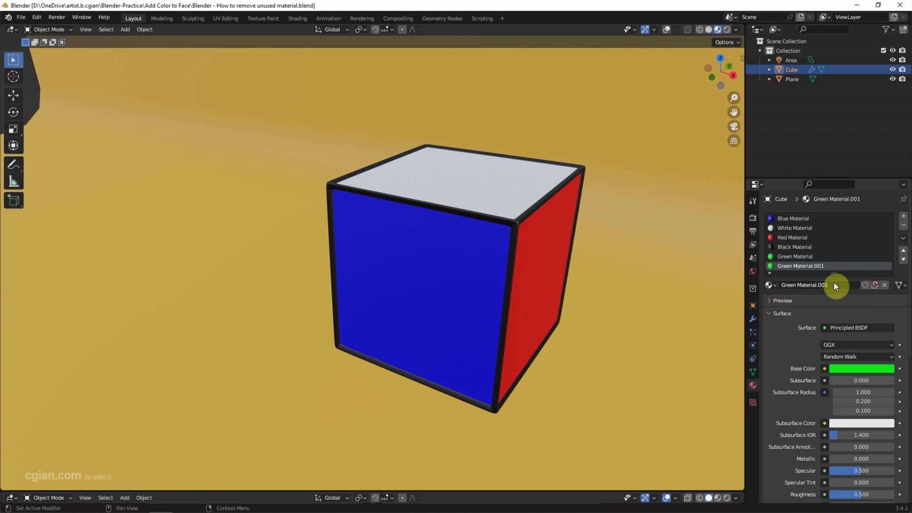
click(837, 285)
key(BackSpace)
key(BackSpace)
key(BackSpace)
key(BackSpace)
key(ctrl+Left)
key(BackSpace)
key(BackSpace)
key(BackSpace)
text(C)
text(range)
key(Return)
Step: Set Orange Material's base colour to orange
click(845, 371)
drag(826, 326, 814, 326)
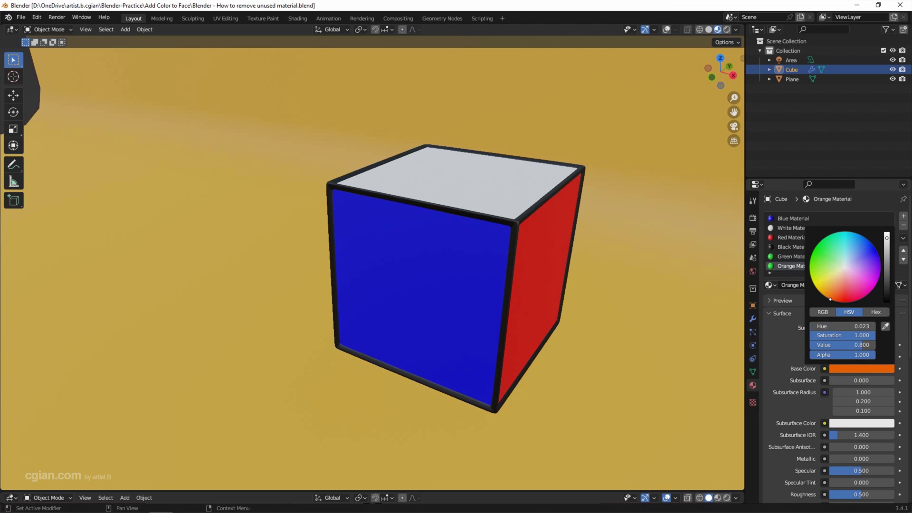
click(778, 334)
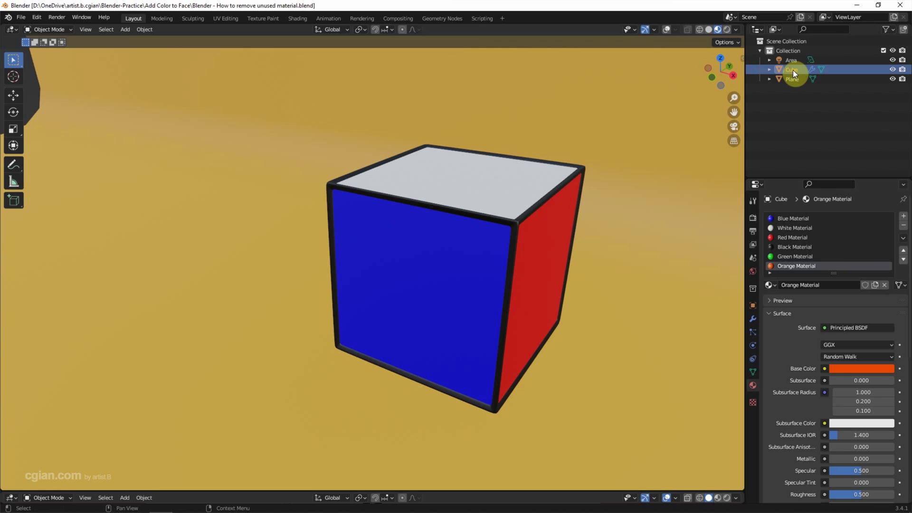
click(50, 28)
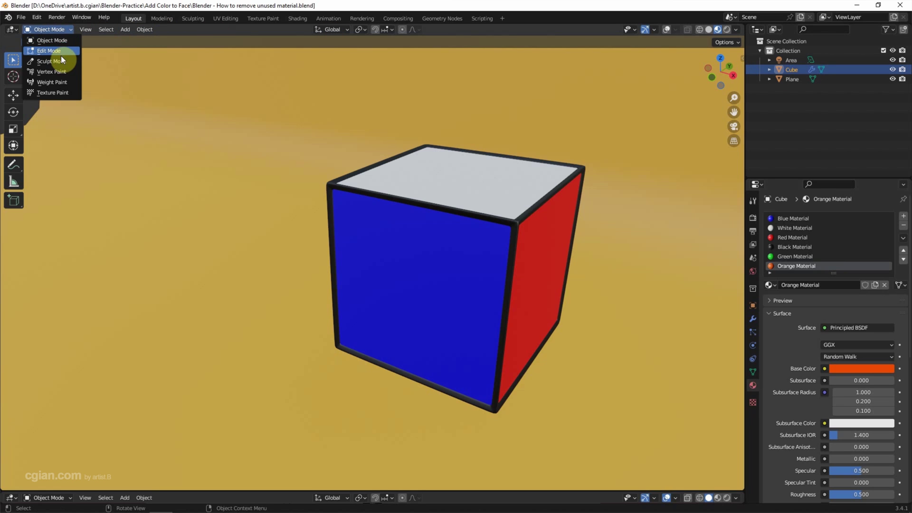
Step: In Edit Mode, assign Orange Material to the cube's top face
click(61, 51)
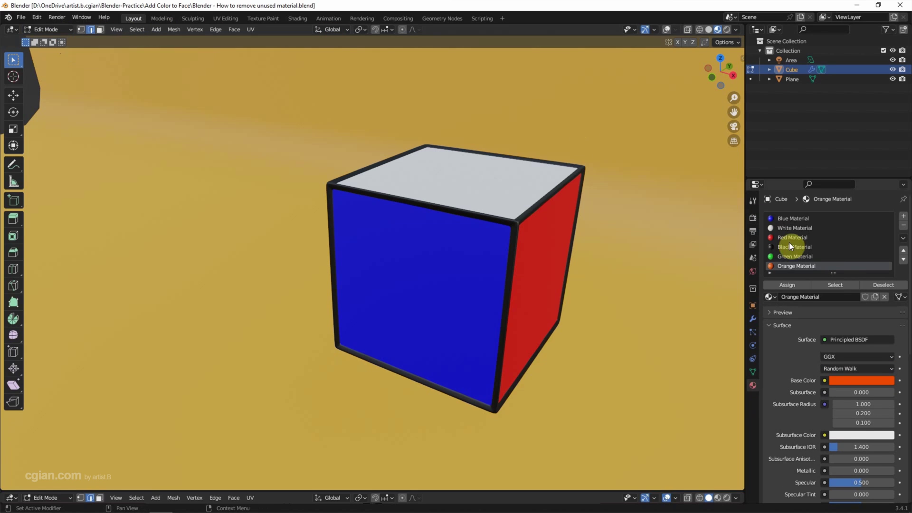
click(803, 228)
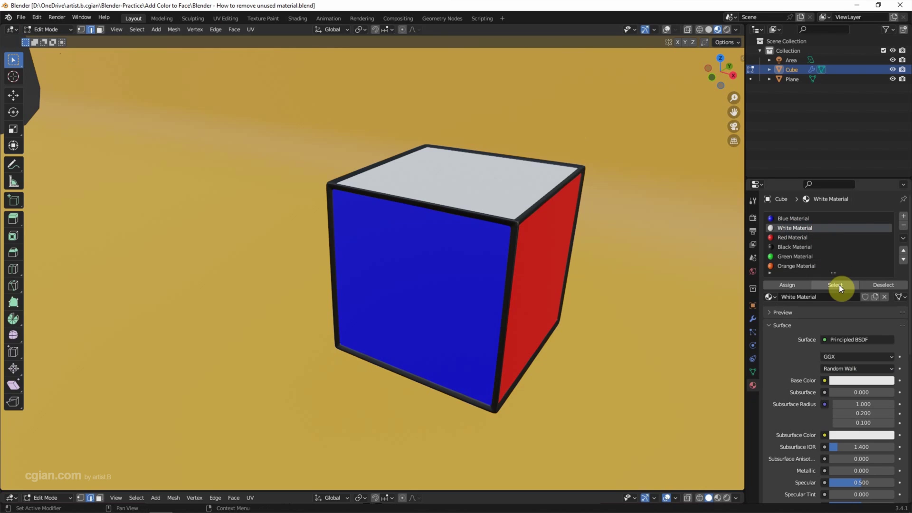
click(801, 265)
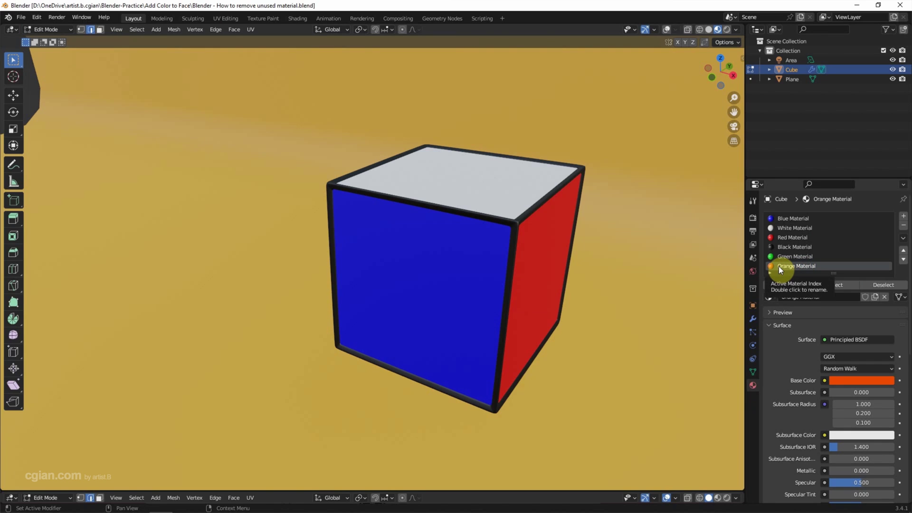
click(778, 285)
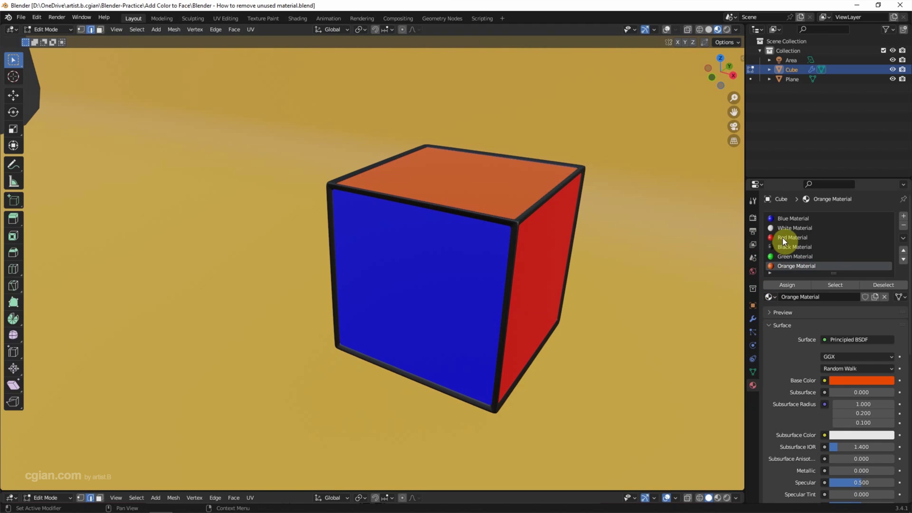
Step: Assign Green Material to the cube's right face in place of Red Material
click(798, 237)
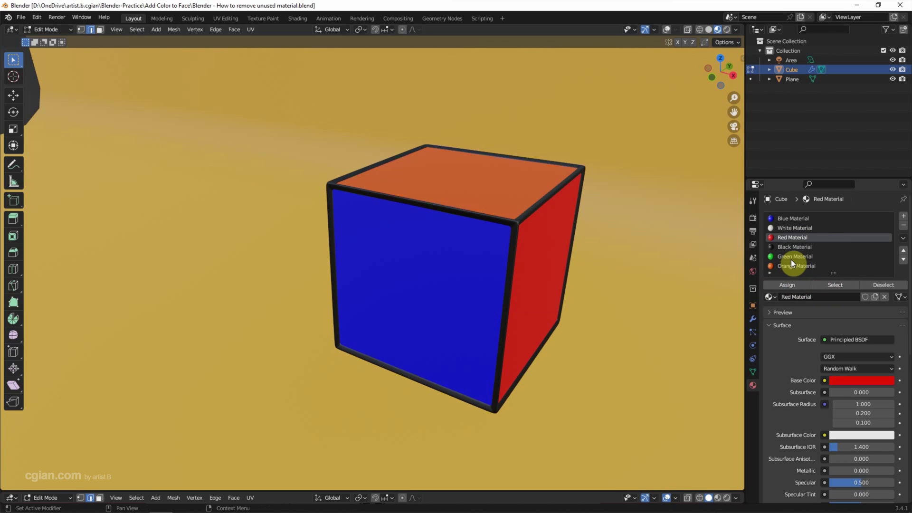
click(792, 257)
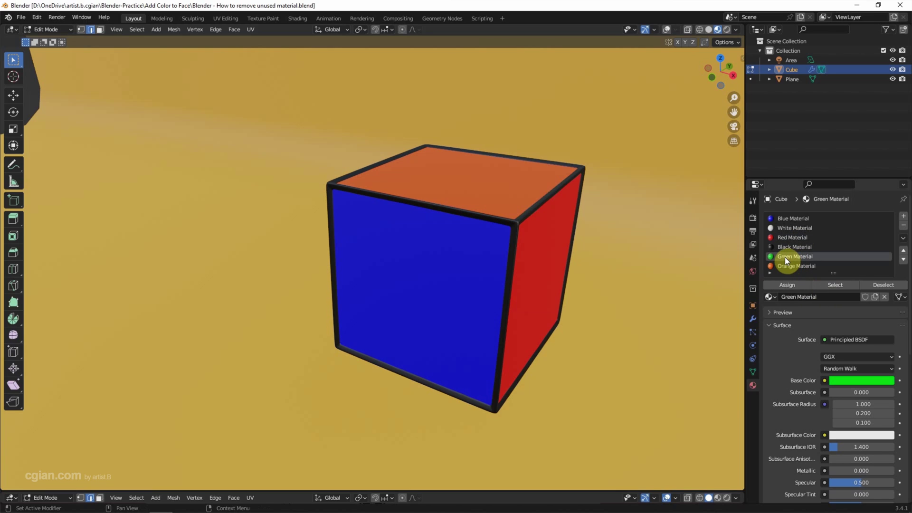
click(787, 285)
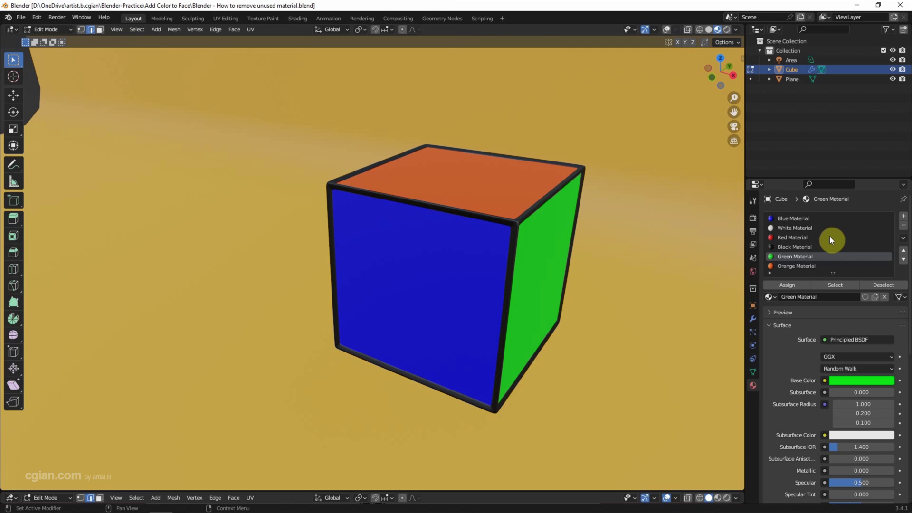
click(53, 29)
Step: Return to Object Mode and remove the White and Red Material slots
click(58, 41)
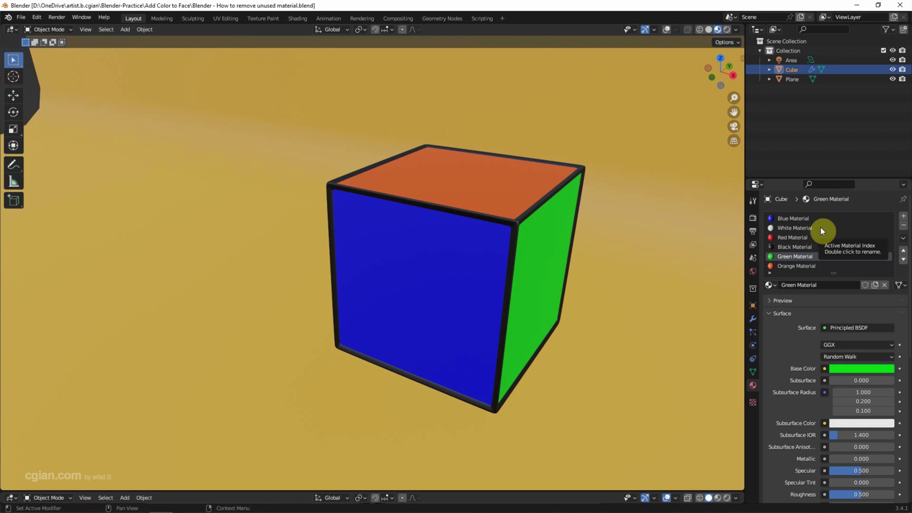
click(807, 225)
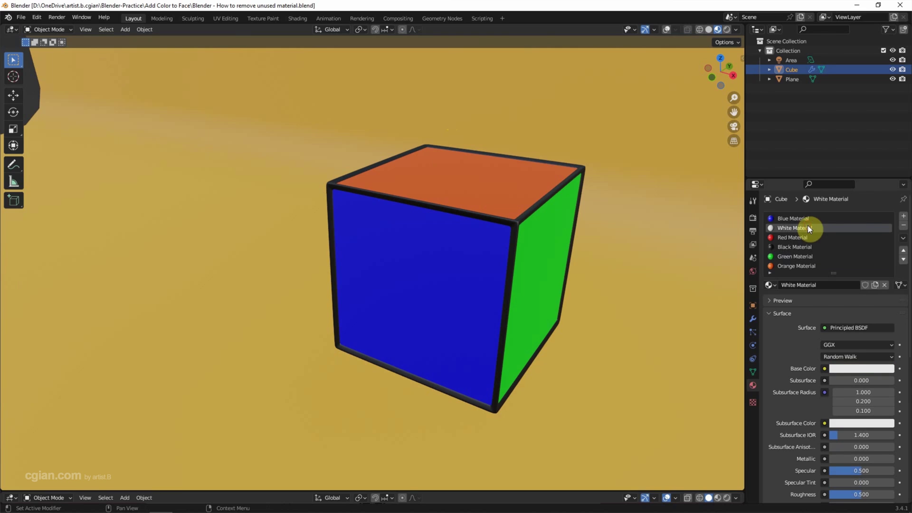
click(902, 230)
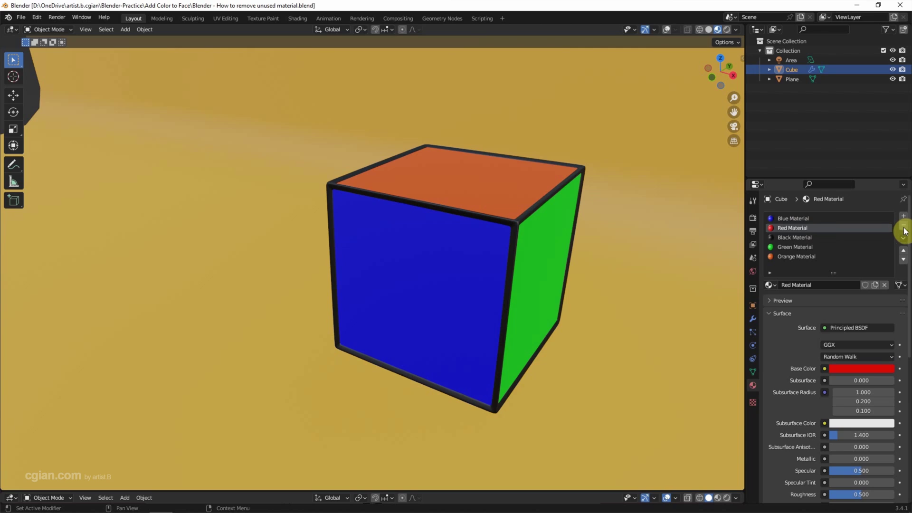
click(904, 229)
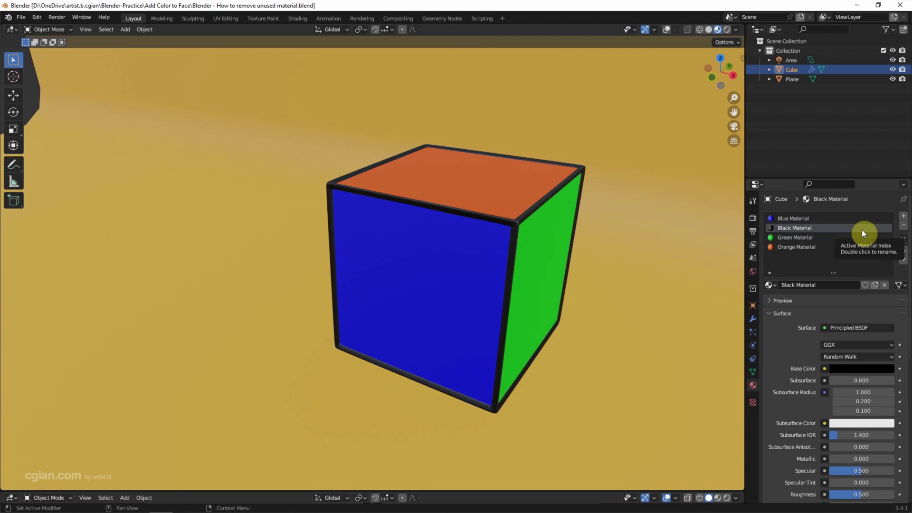
Step: Undo both slot removals so all six material slots are listed again
key(ctrl+z)
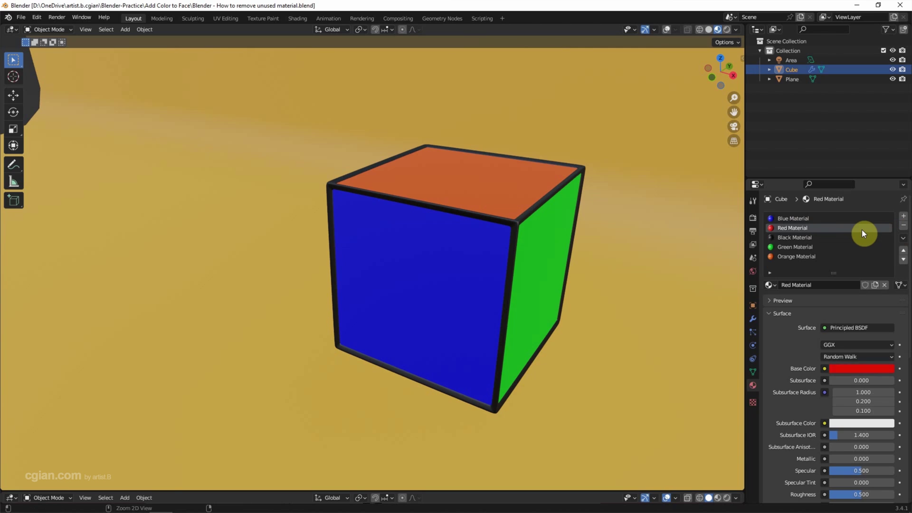
key(ctrl+z)
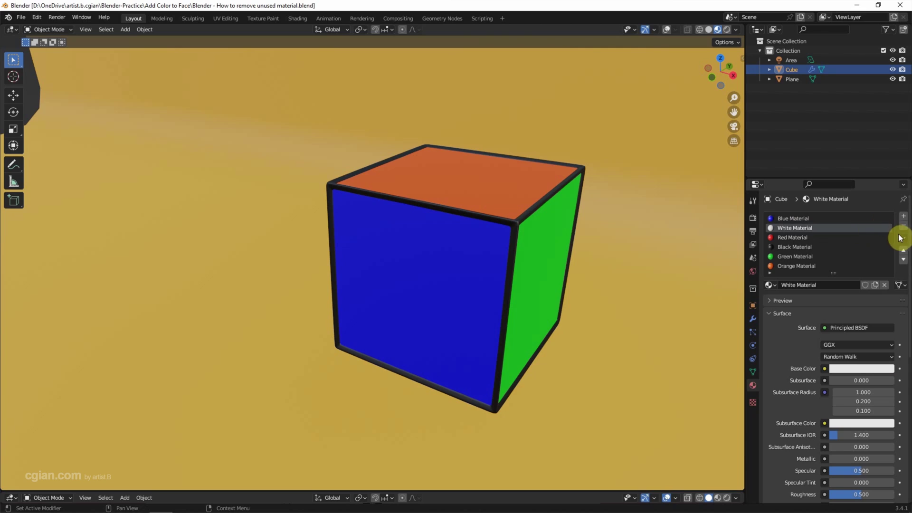
click(903, 239)
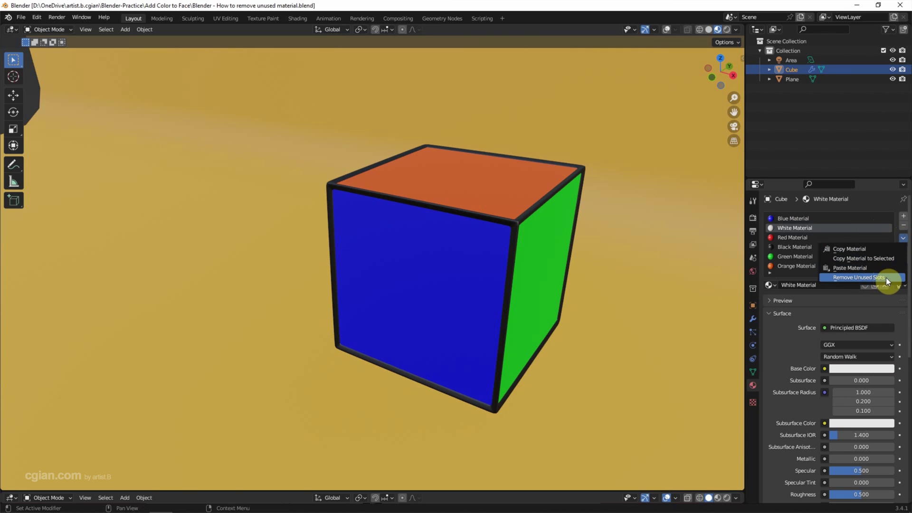
Step: Remove Unused Slots, leaving Blue, Black, Green and Orange, then check the file's material list
click(885, 278)
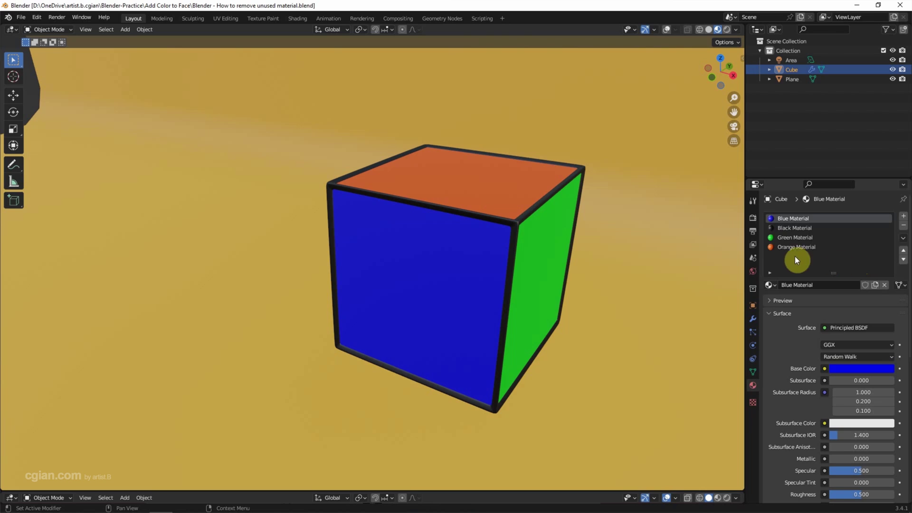
click(770, 285)
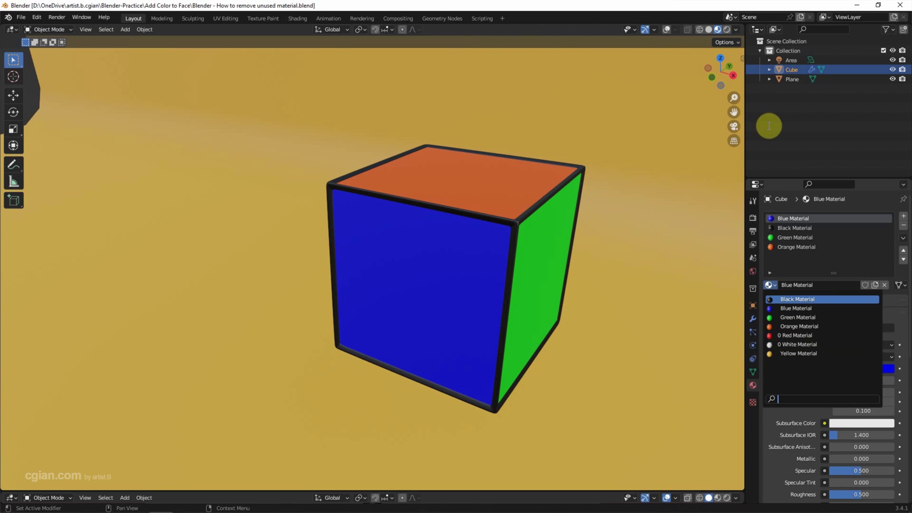
click(776, 29)
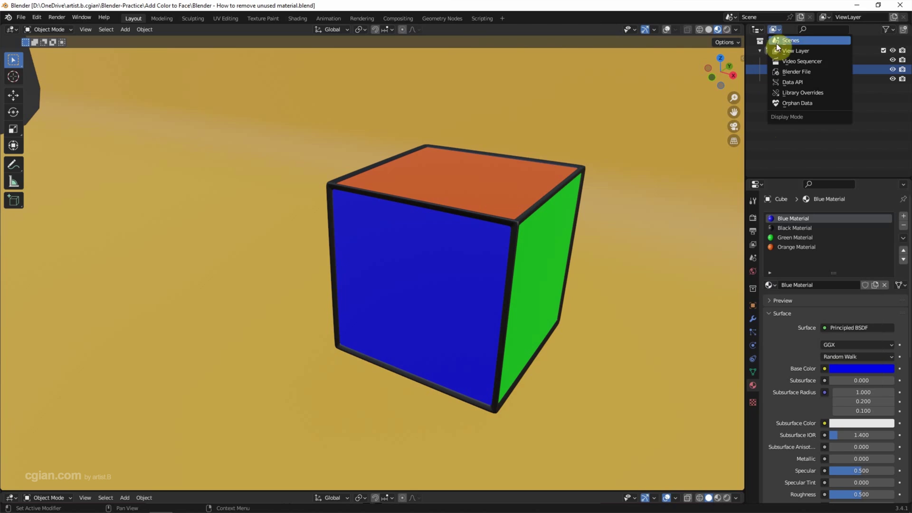
Step: Set the Outliner to Blender File view and expand the Materials list
click(797, 72)
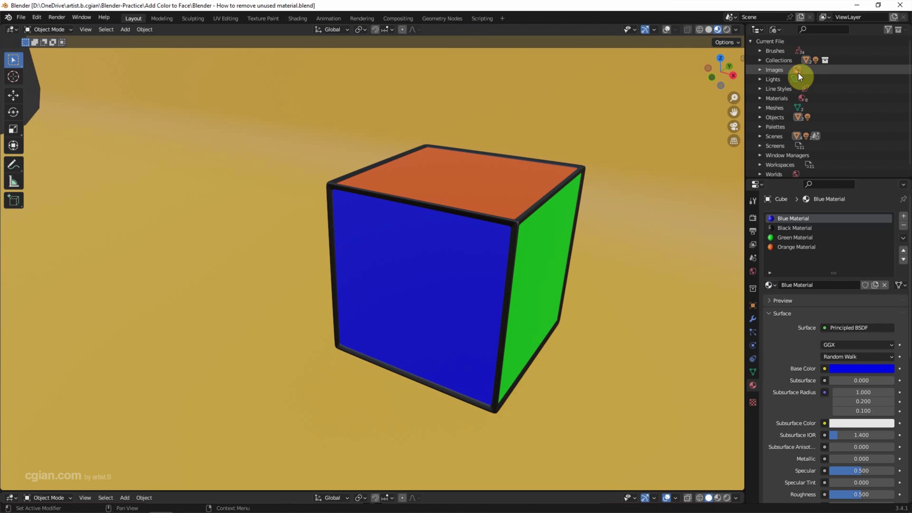
click(760, 99)
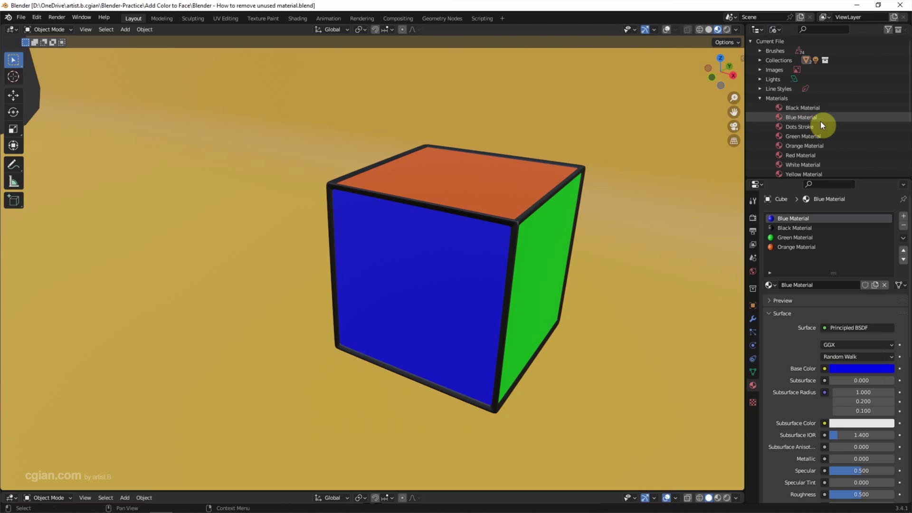
Step: Delete White Material and Red Material from the file's data-blocks
right_click(828, 163)
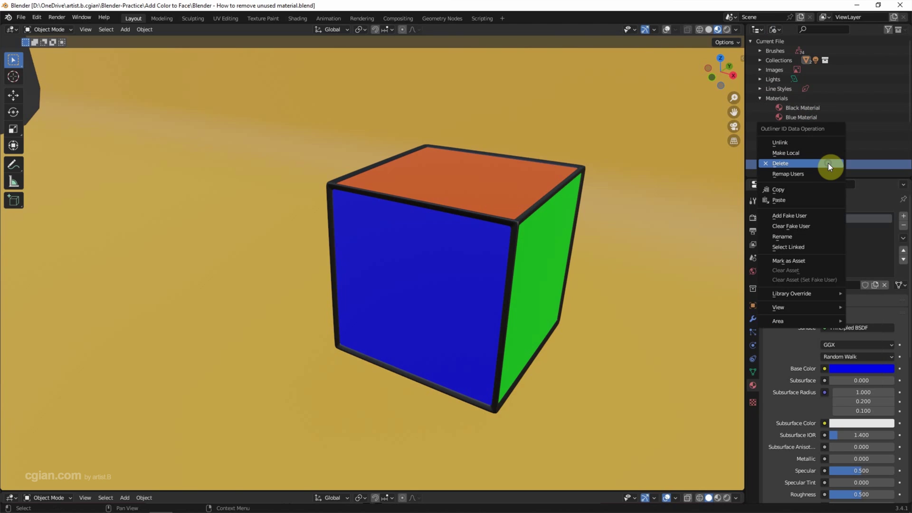
click(822, 163)
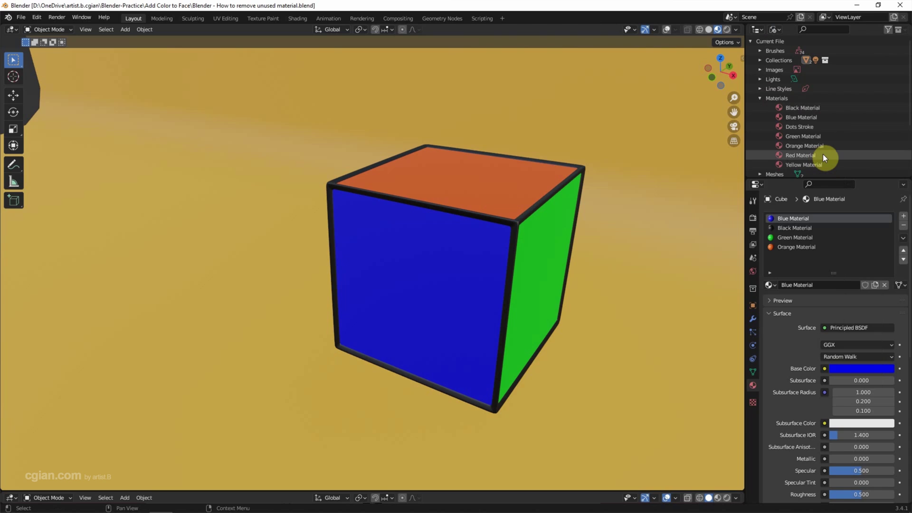
right_click(822, 155)
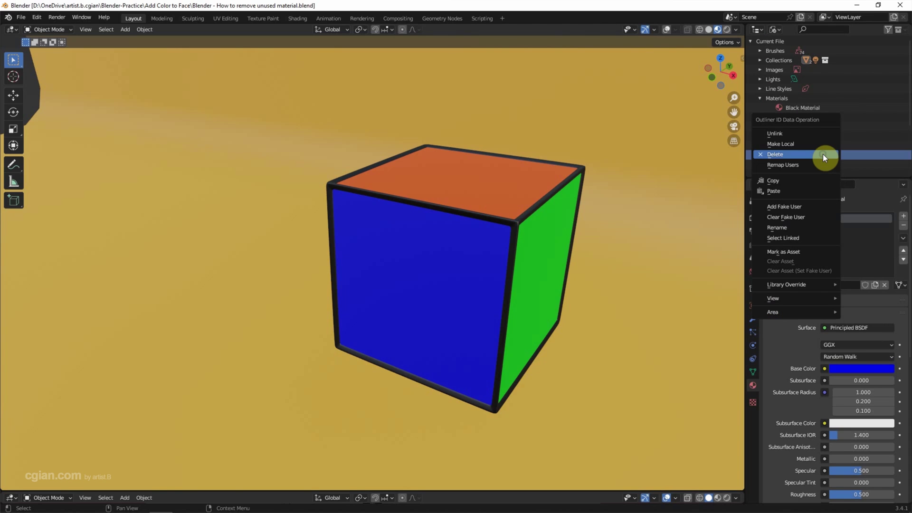
click(823, 154)
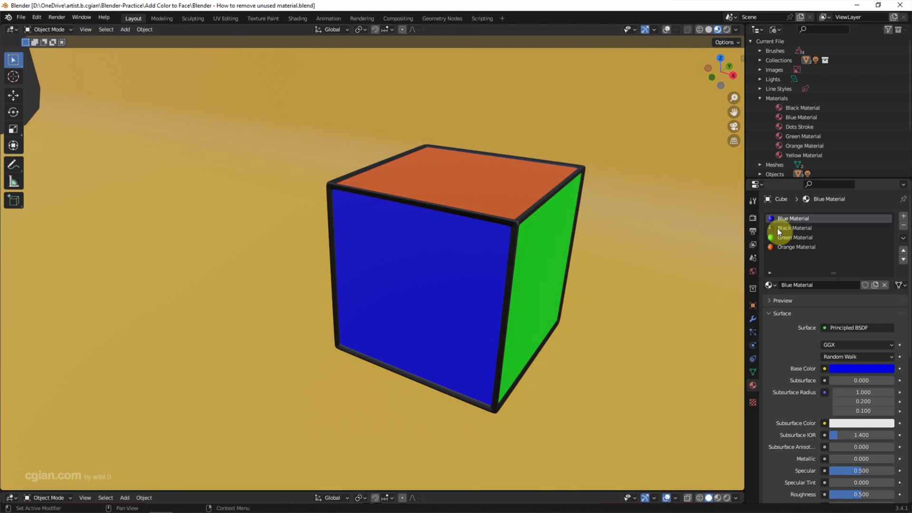
Step: Browse the material list to confirm only Black, Blue, Green, Orange and Yellow remain
click(772, 286)
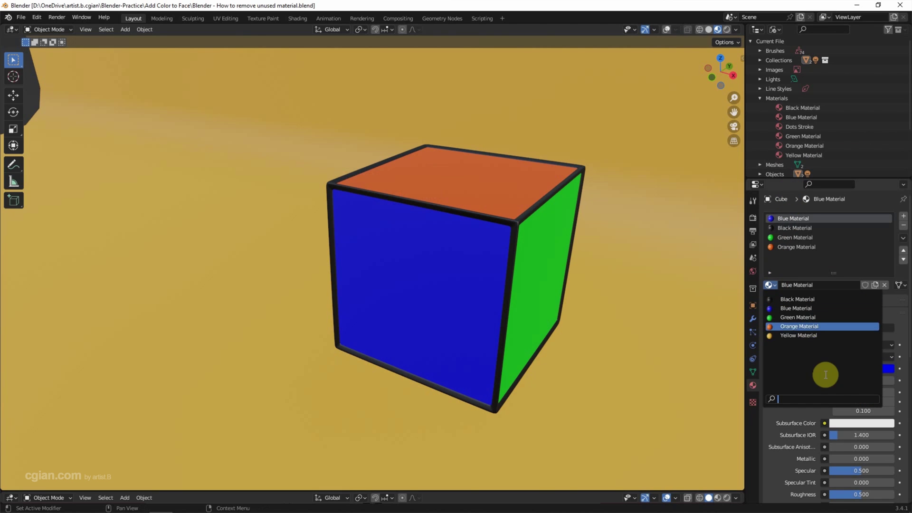